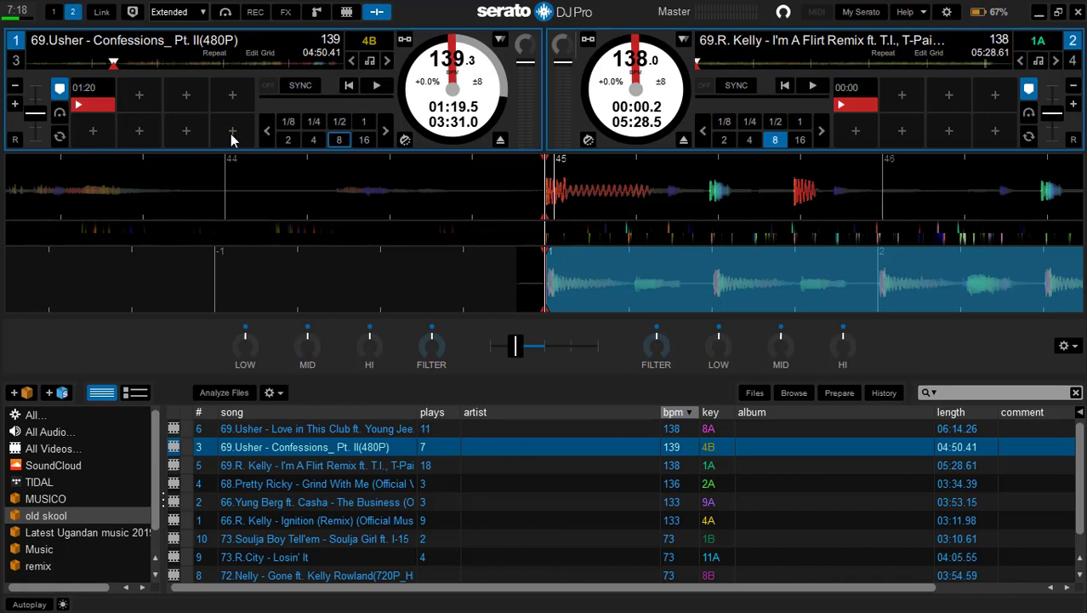
Step: Preview the Usher 'Confessions Pt. II' track from its 01:20 hot cue on deck 1
left_click(93, 104)
left_click(94, 106)
Step: In DJ Preferences, toggle Snap to Beatgrid off and back on, then close Setup
left_click(948, 15)
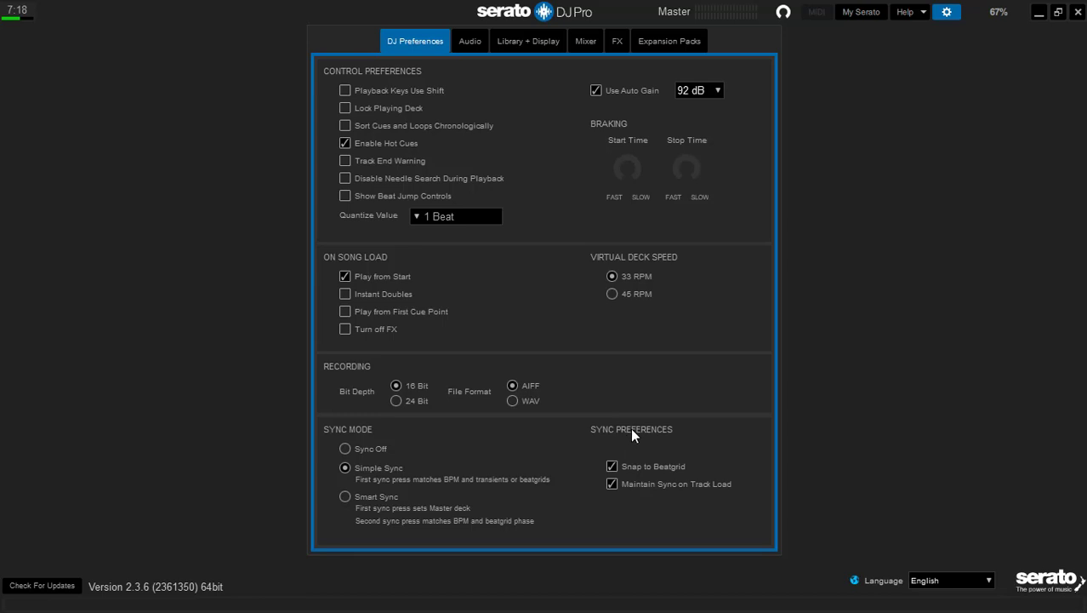
left_click(611, 467)
left_click(611, 468)
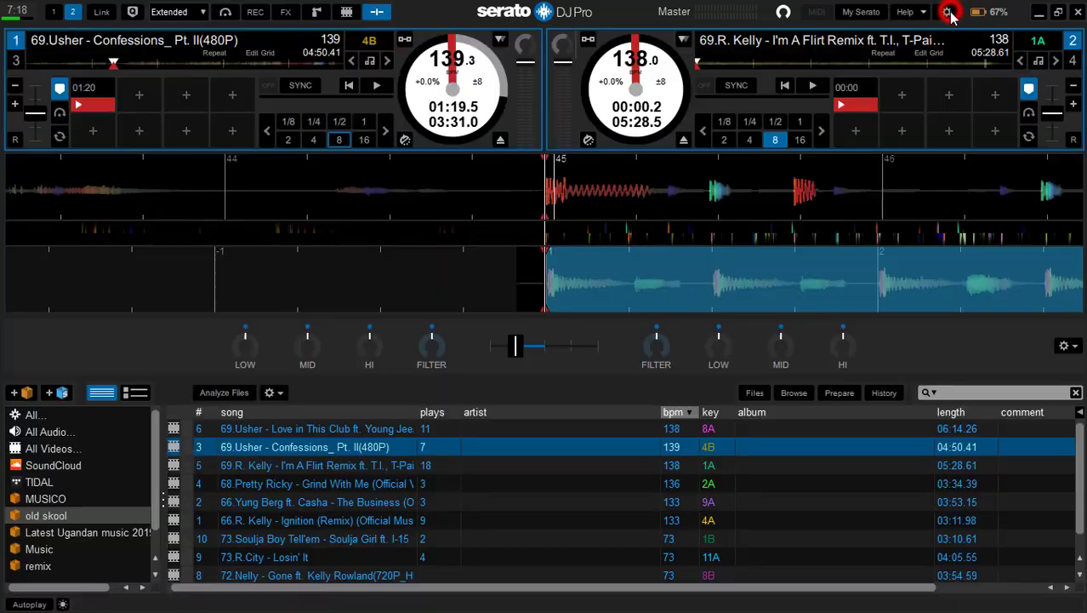
left_click(947, 12)
Step: Replay the Usher track from 01:20 several times, play it, and scrub back to check grid alignment
left_click(99, 117)
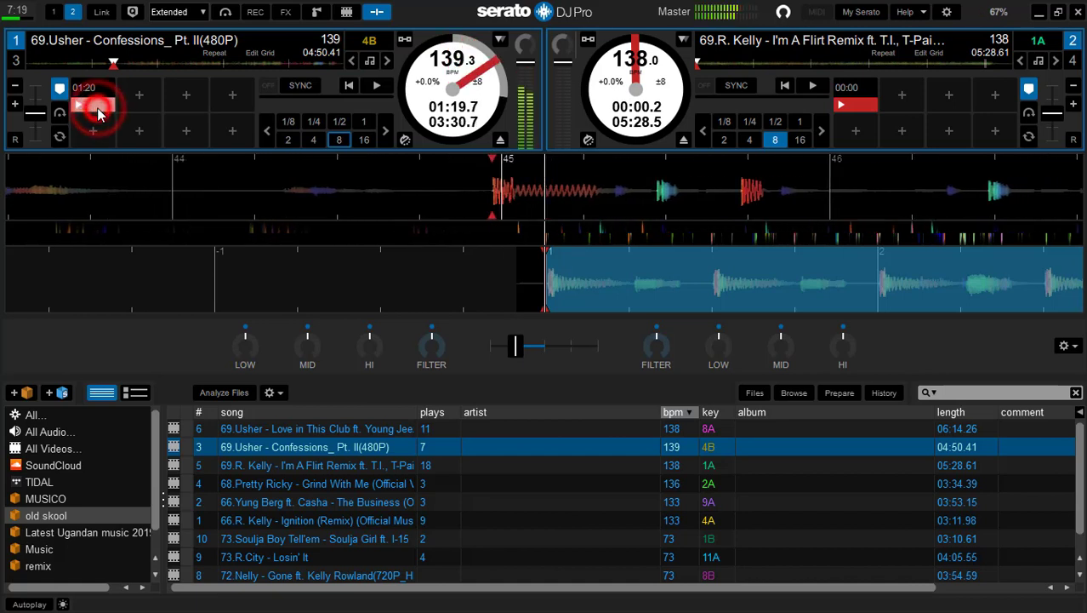
left_click(98, 113)
left_click(98, 114)
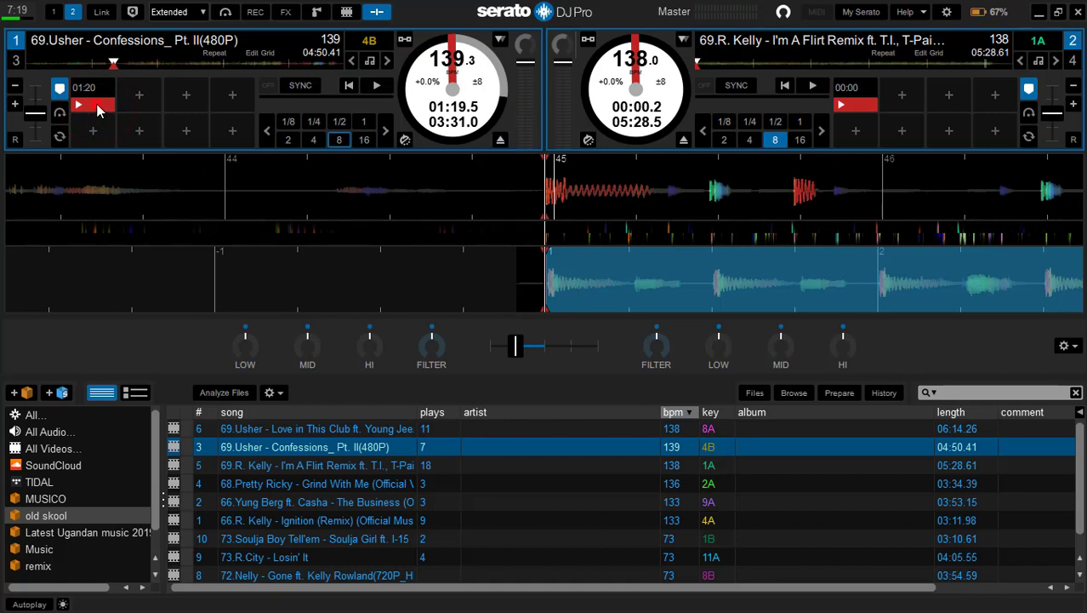
left_click(98, 111)
left_click(98, 112)
left_click(98, 111)
key("w")
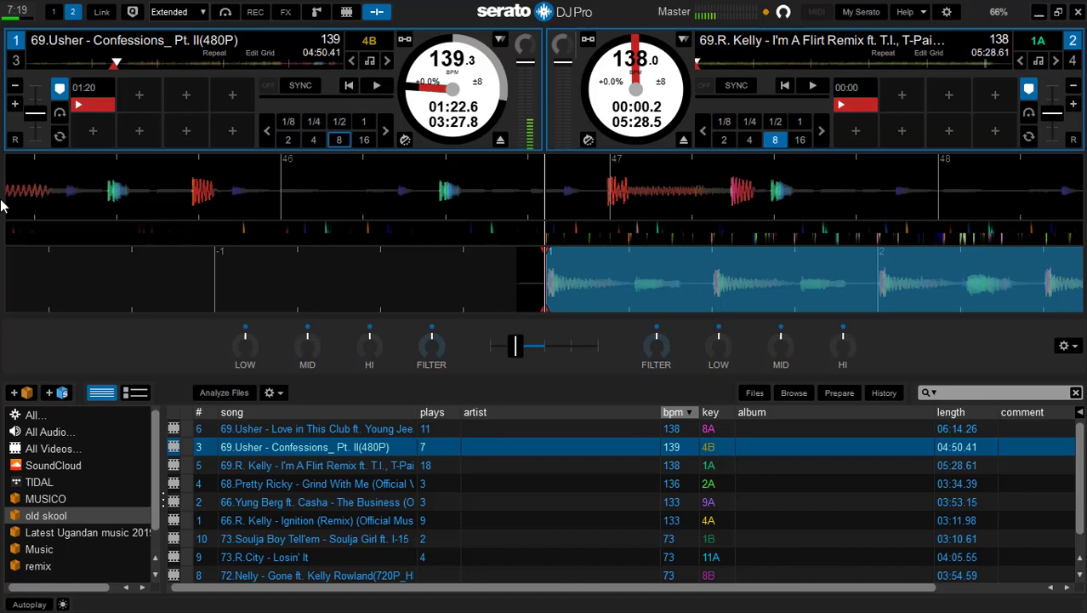
left_click_drag(5, 205, 73, 204)
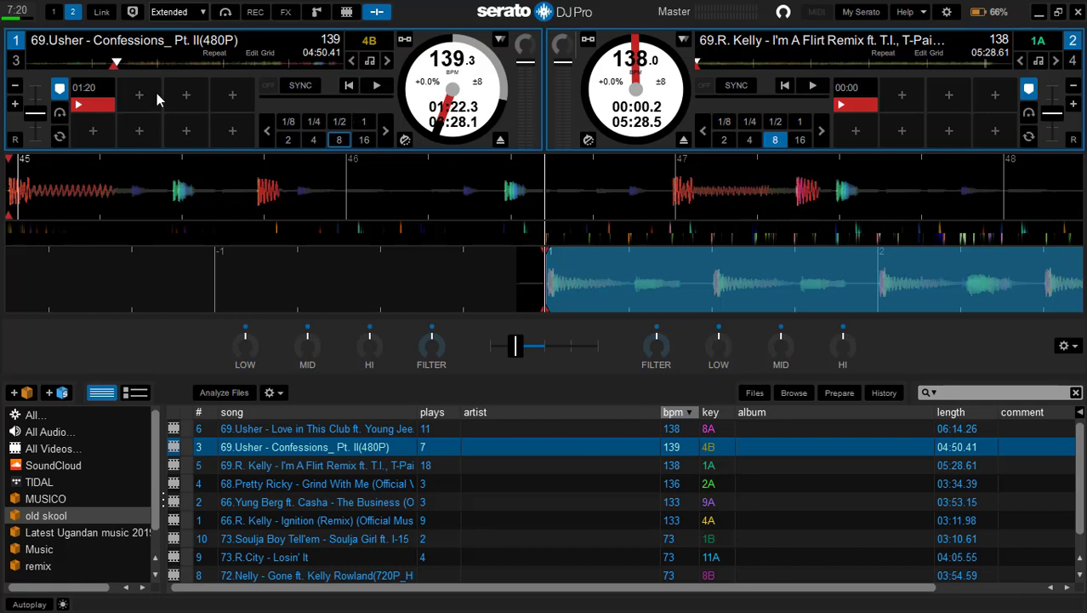
Step: Jump deck 1's Usher track back to the 01:20 hot cue
left_click(102, 113)
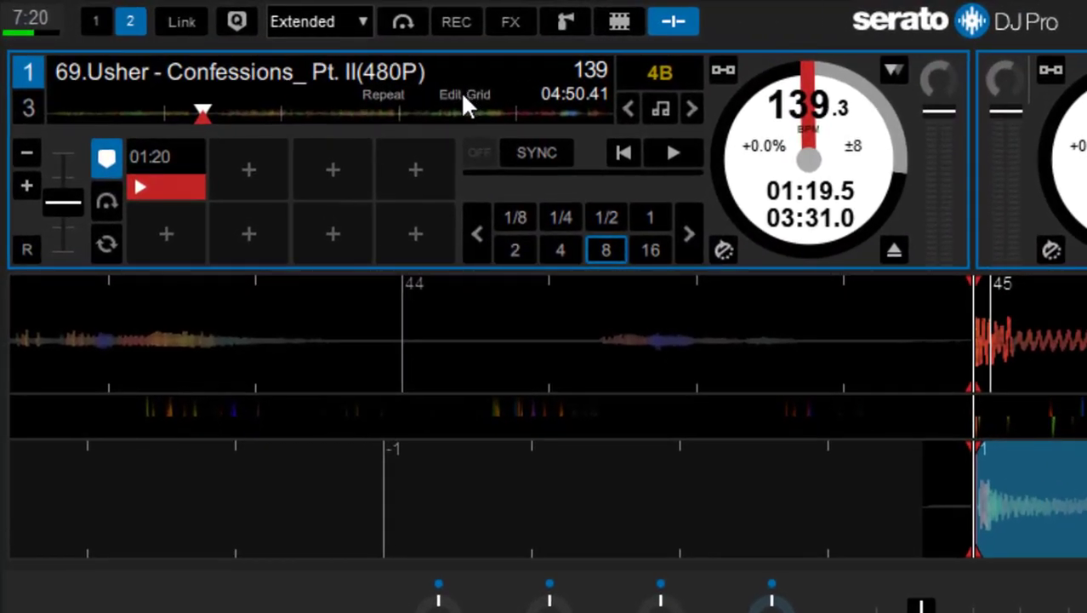
Step: Enter Edit Grid on deck 1 and clear all existing beat grid markers
left_click(460, 95)
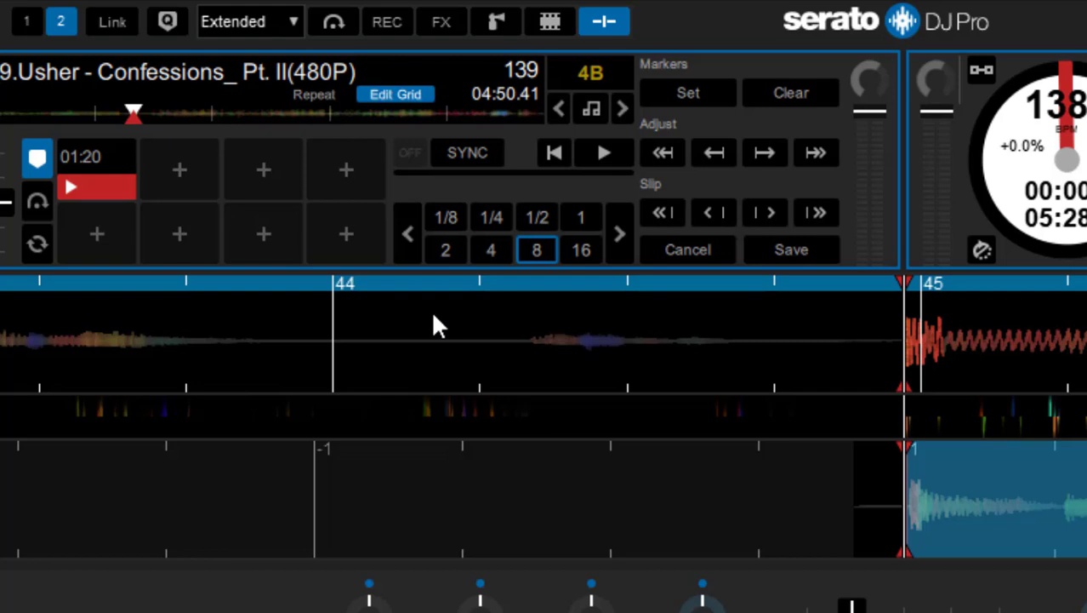
left_click(800, 86)
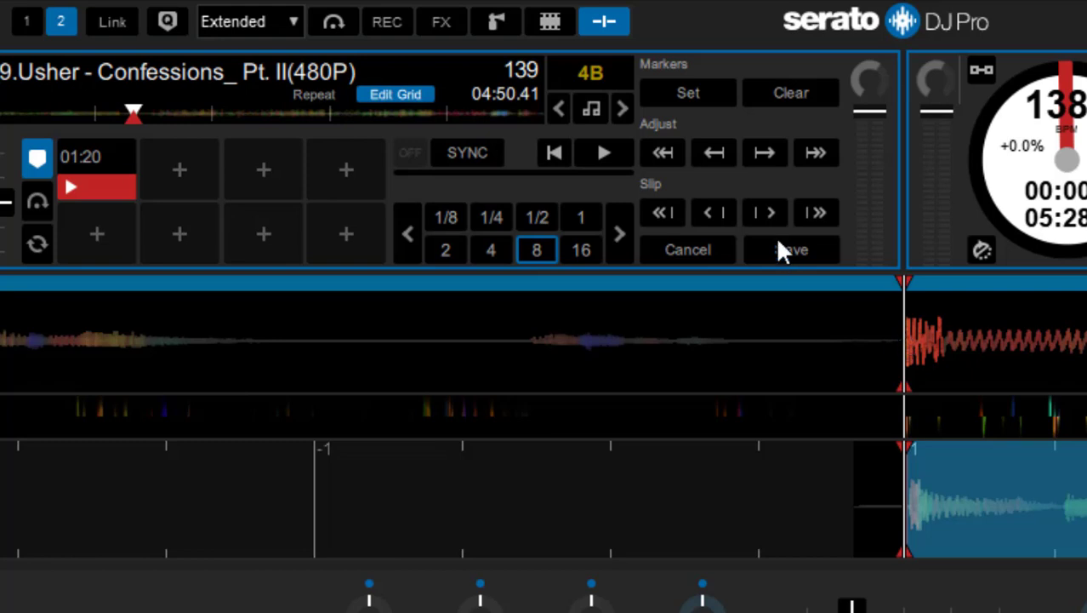
Step: Set a new grid marker at the playhead and scrub ahead to inspect later beats
left_click(682, 87)
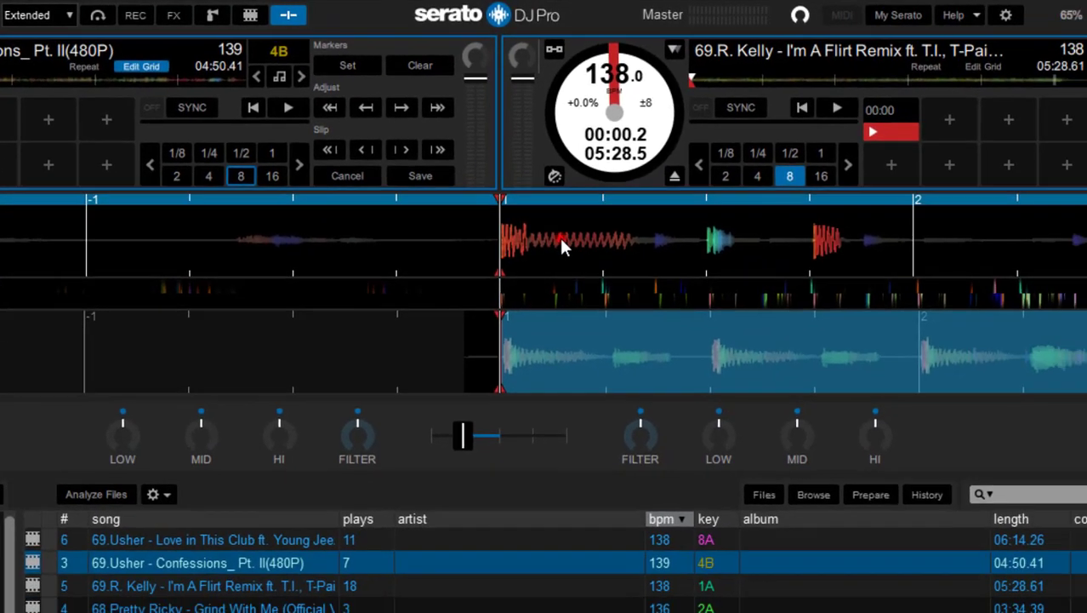
left_click(990, 339)
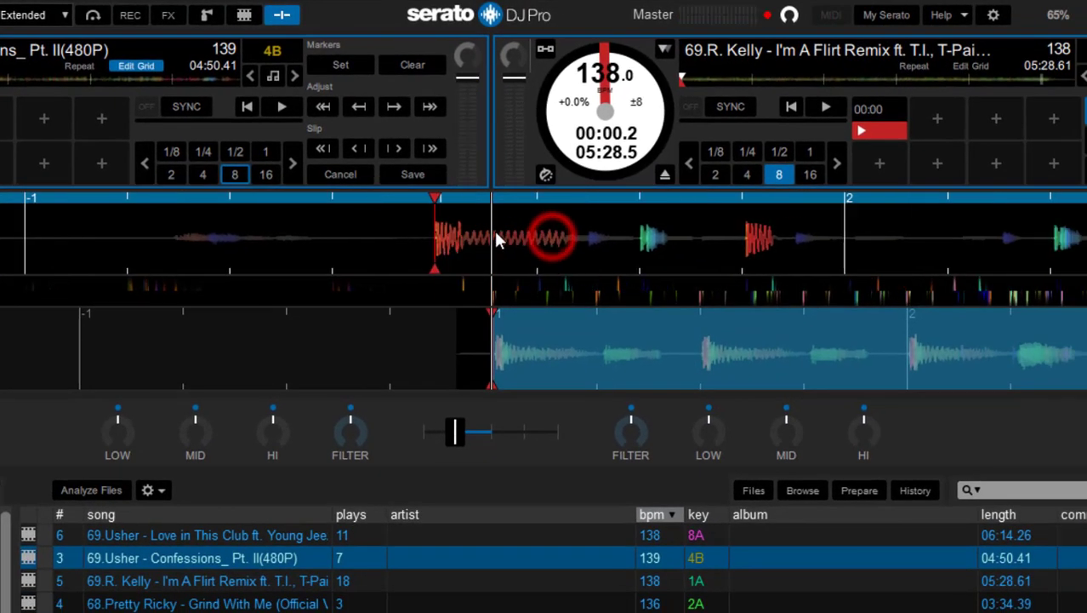
left_click(780, 239)
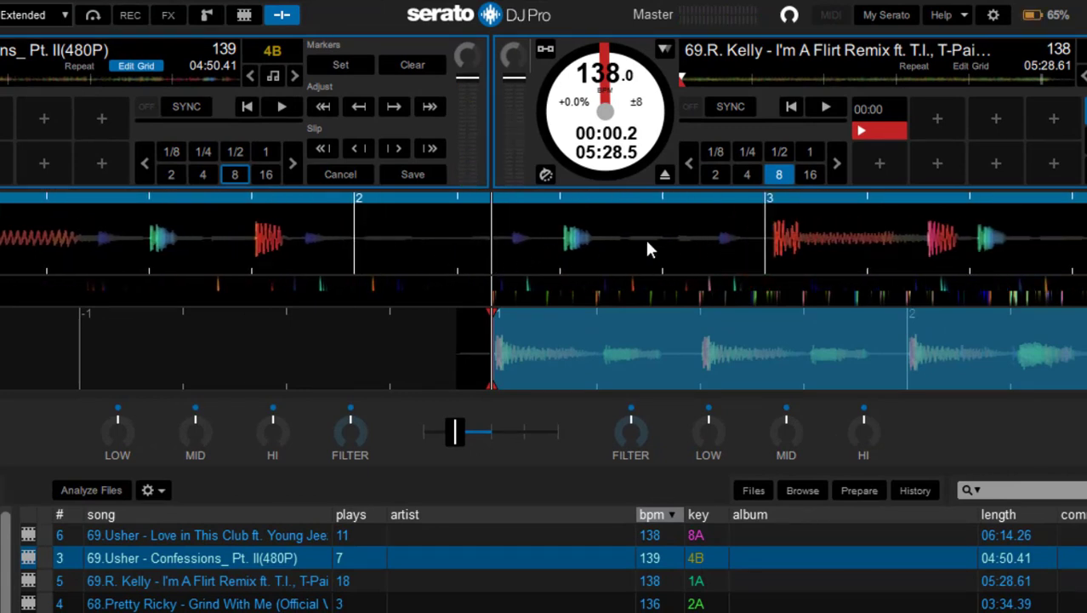
left_click_drag(813, 234, 619, 255)
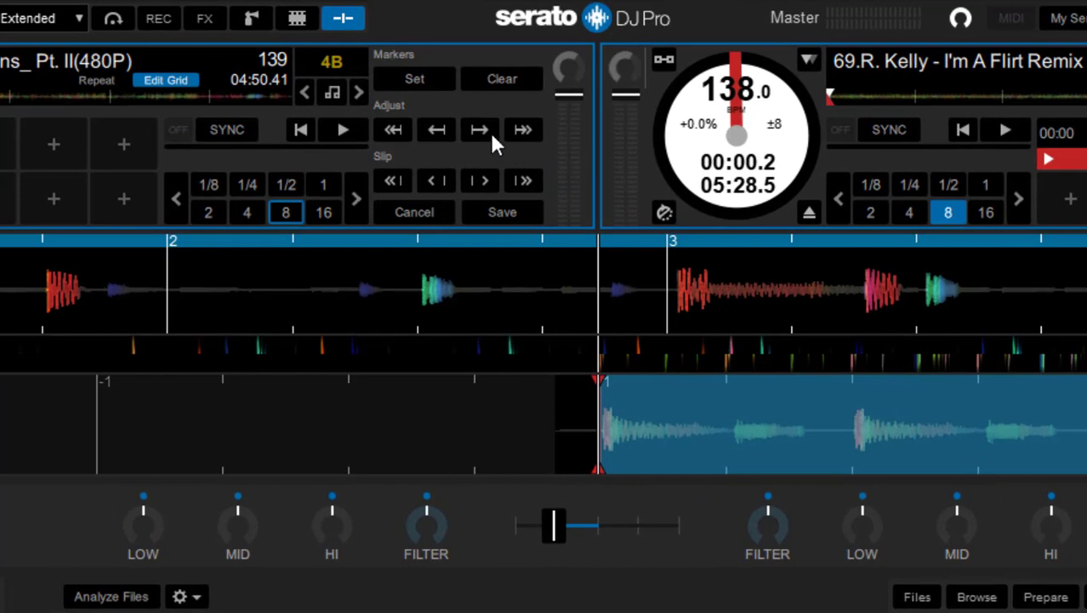
Step: Stretch the Usher grid with the Adjust buttons until the tempo reads 138 BPM
left_click(524, 128)
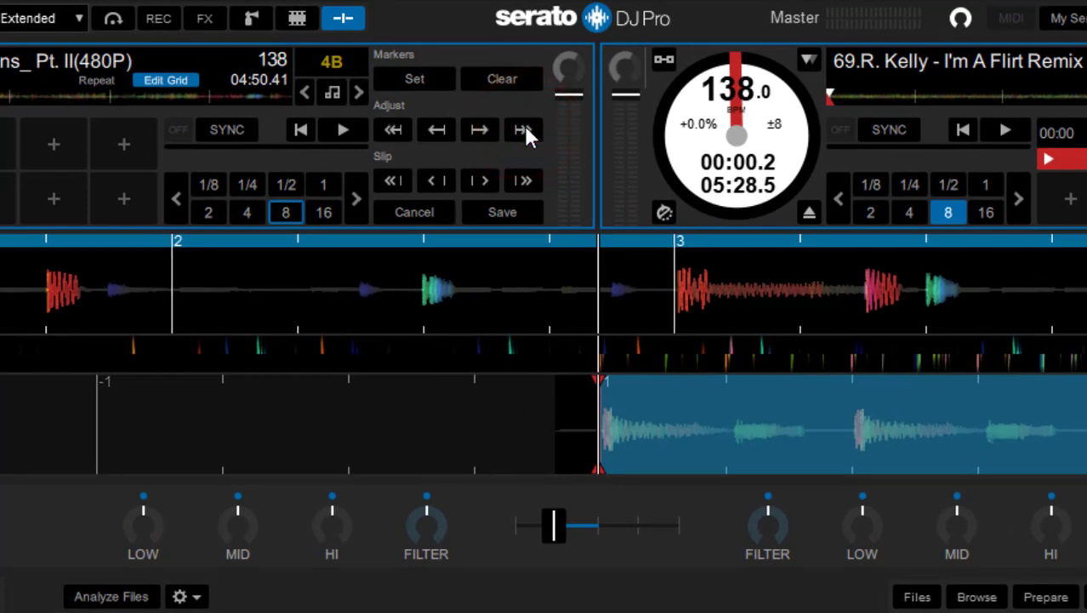
left_click(524, 127)
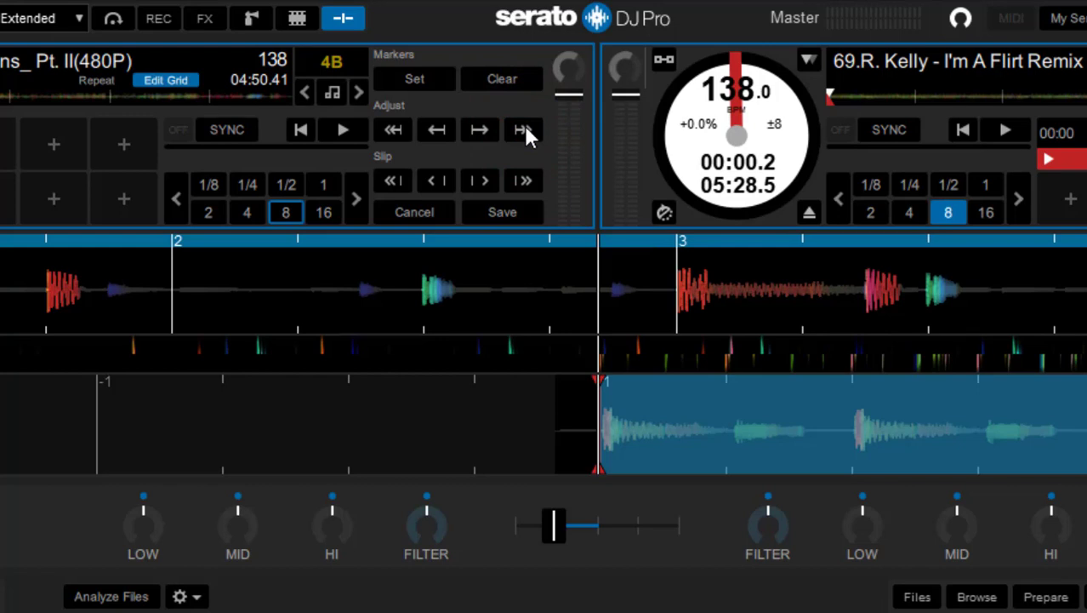
left_click(524, 128)
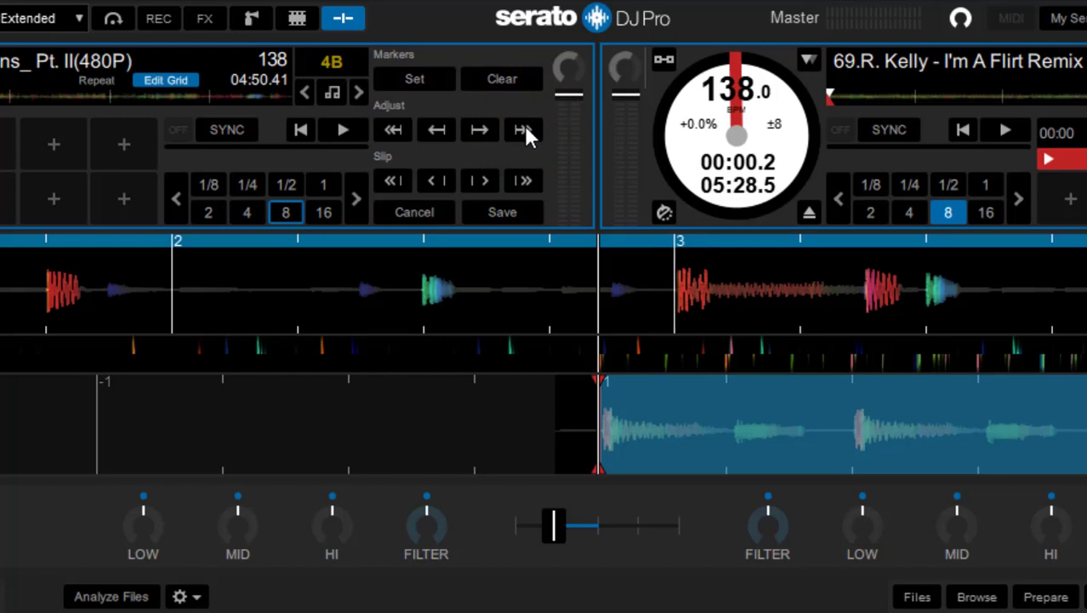
left_click(524, 127)
left_click(525, 128)
left_click(524, 128)
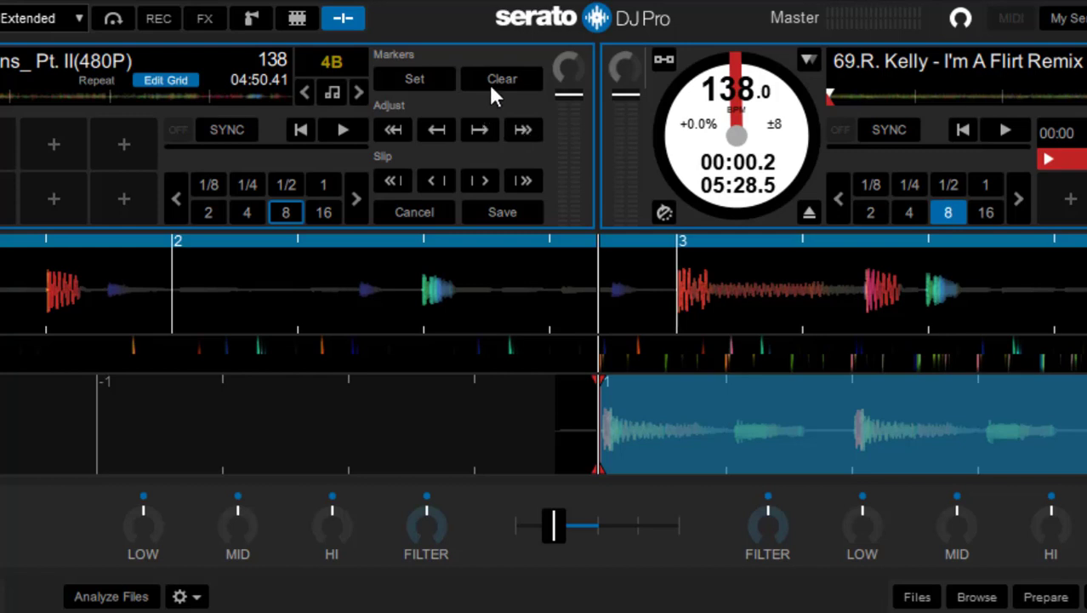
Step: Save the edited beat grid, then play an 8-beat loop on the Usher track to check alignment
left_click(502, 213)
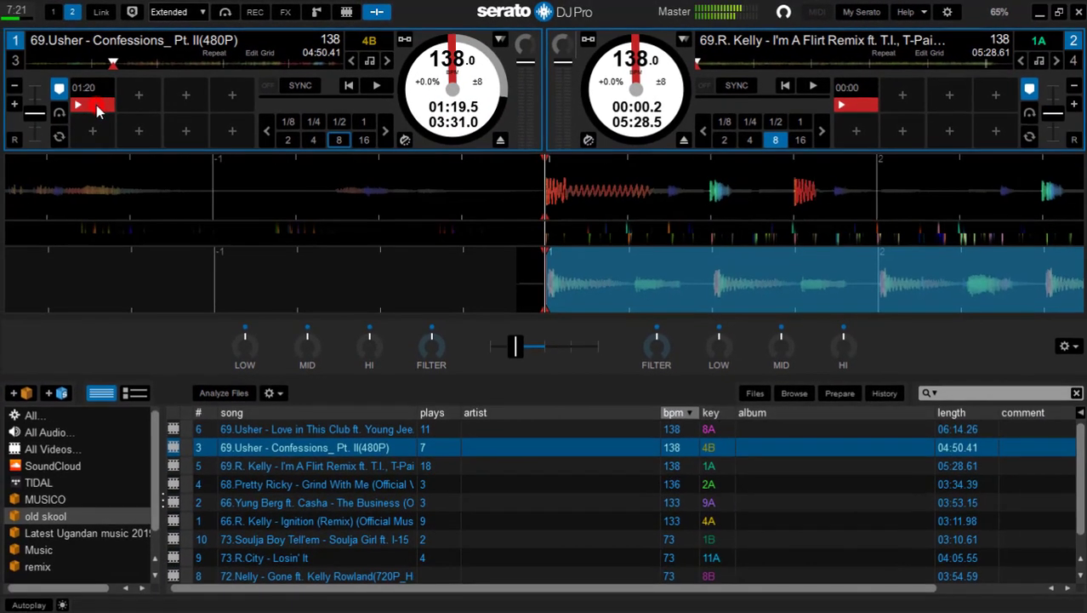
left_click(97, 107)
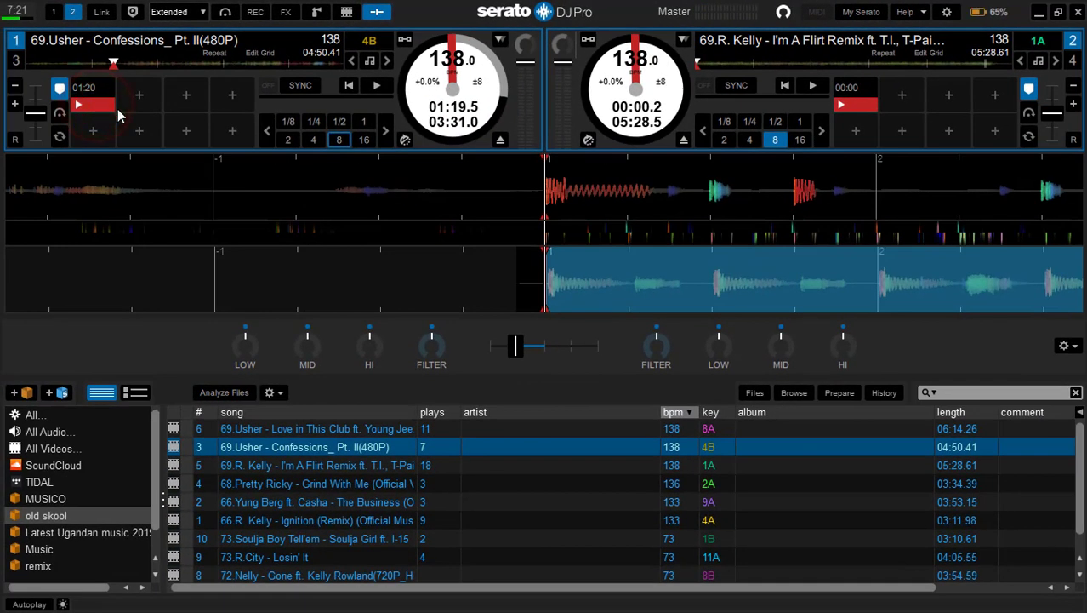
left_click(332, 142)
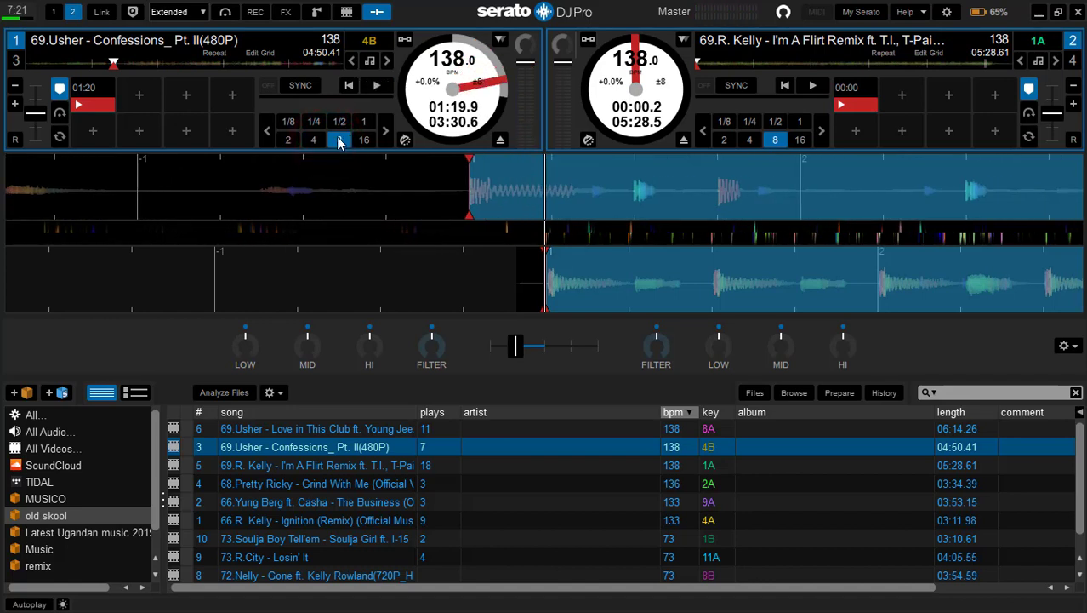
left_click(368, 176)
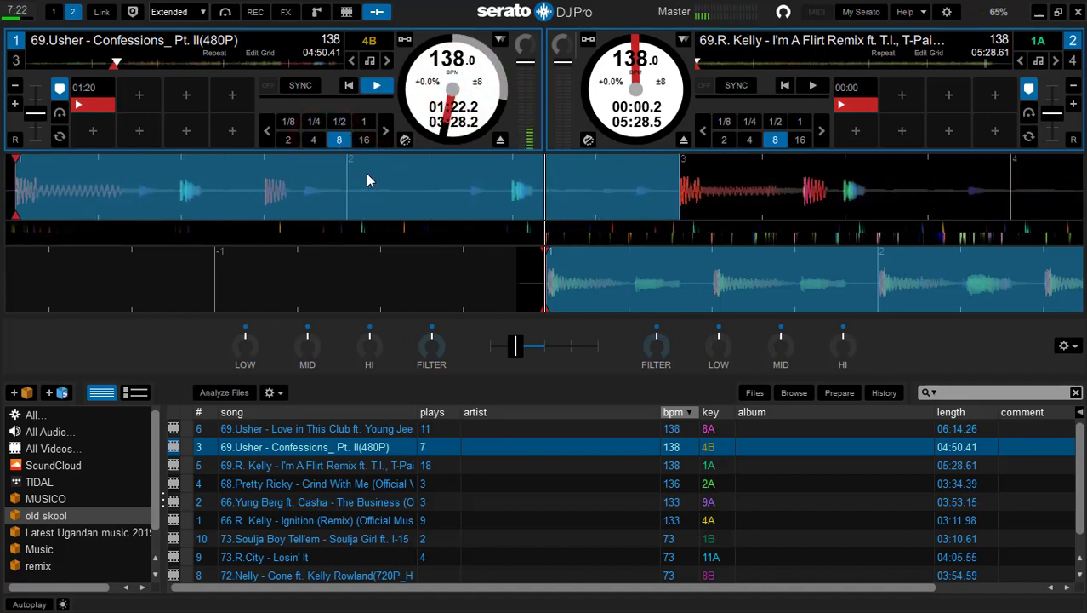
left_click(365, 173)
Step: Turn off the loop and scrub from 01:20 past 01:30 verifying beats, ending with an 8-beat loop
left_click_drag(702, 184, 549, 199)
left_click(341, 140)
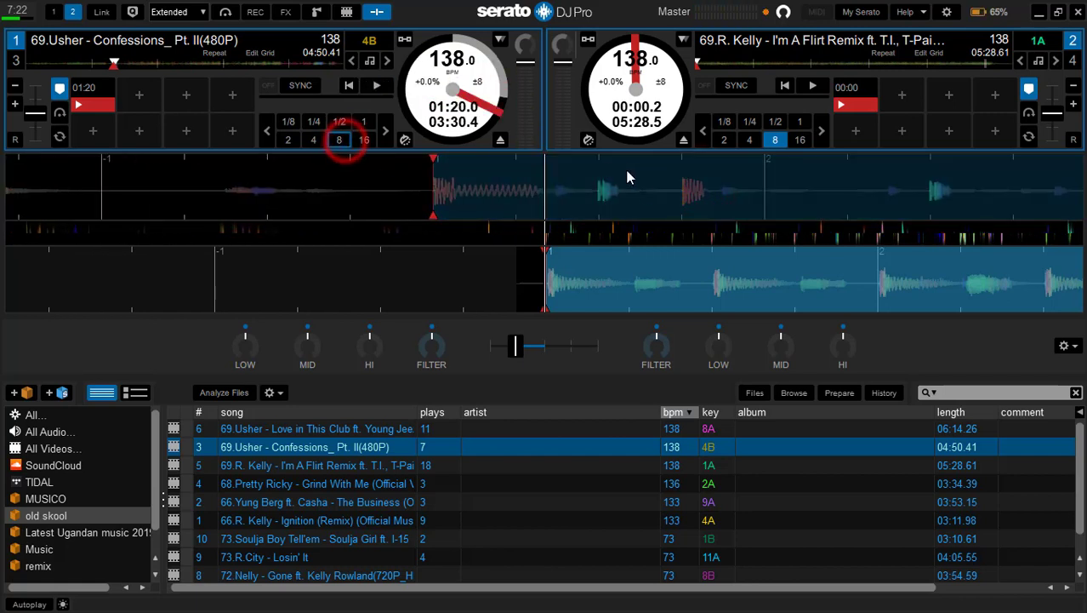
mouse_move(644, 183)
left_mouse_down()
mouse_move(444, 159)
mouse_move(274, 183)
left_mouse_up()
left_click_drag(800, 193, 140, 209)
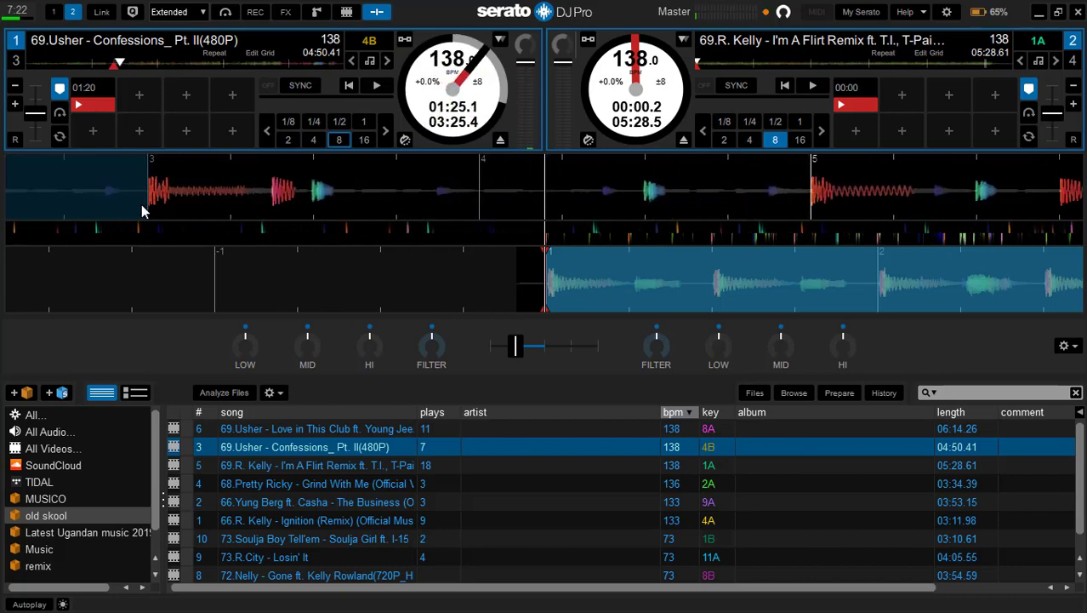
left_click_drag(663, 184, 143, 204)
left_click_drag(362, 197, 150, 196)
left_click_drag(630, 204, 566, 199)
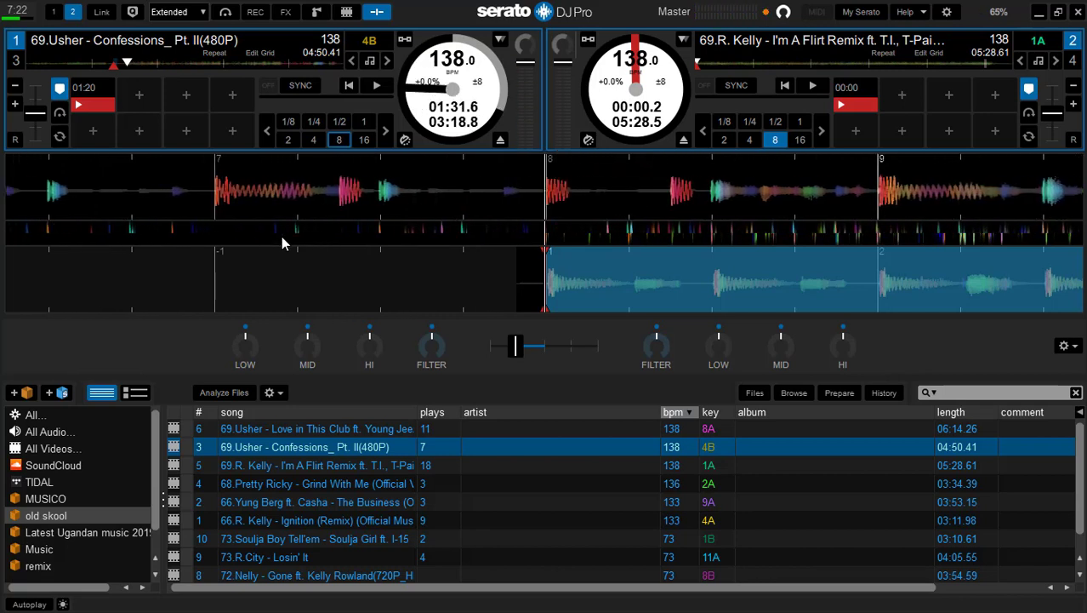
mouse_move(280, 236)
left_mouse_down()
mouse_move(307, 235)
mouse_move(278, 238)
left_mouse_up()
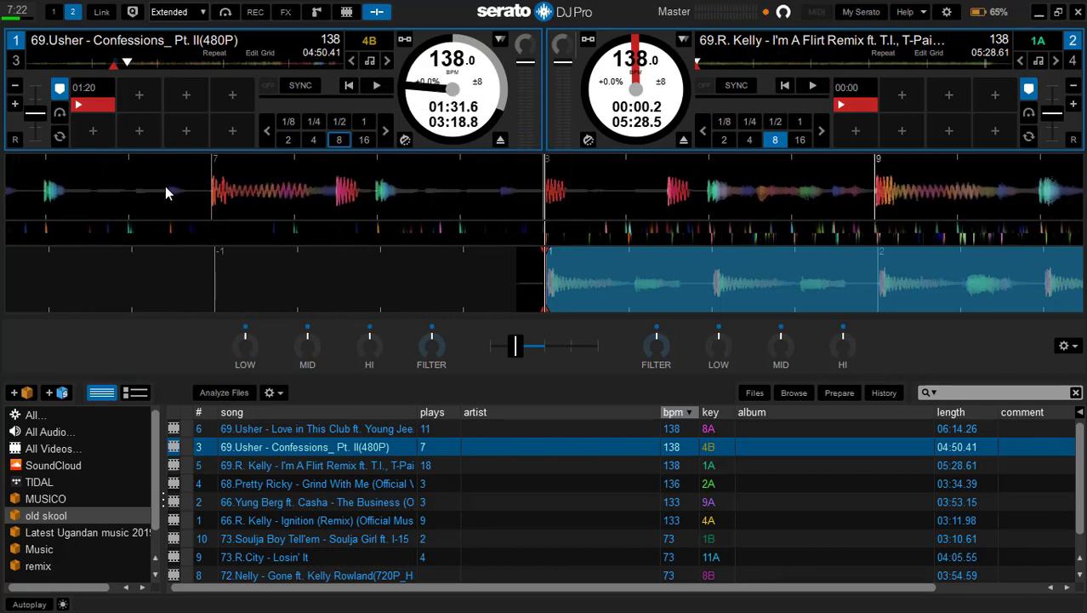
left_click(340, 141)
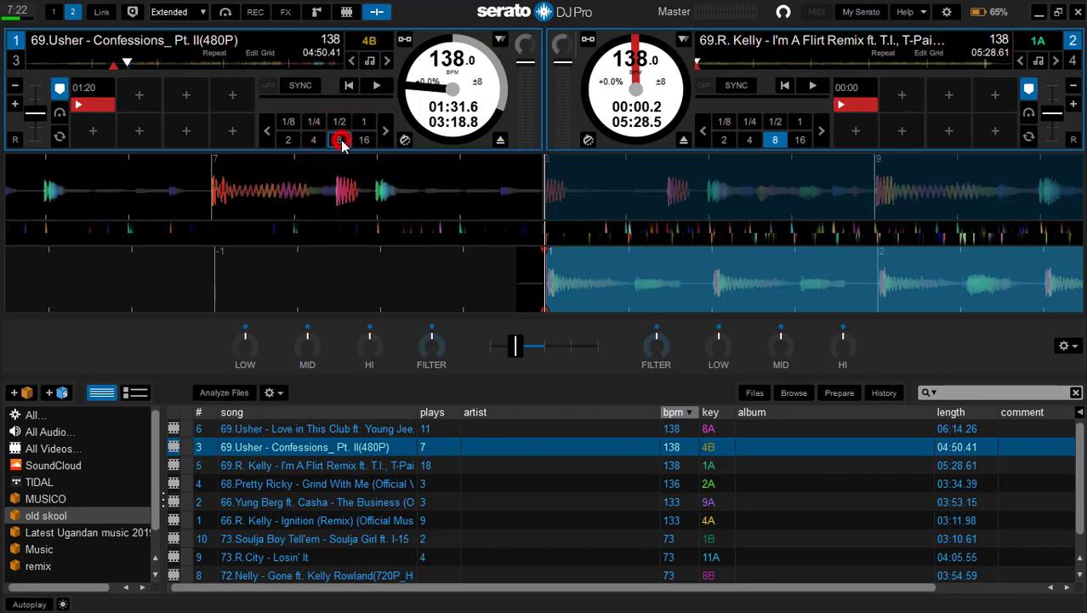